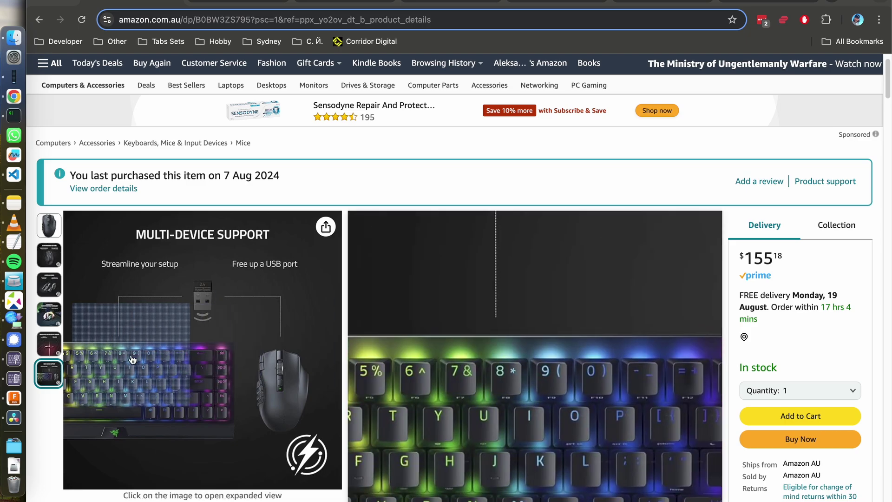
- Look through the Razer Naga V2 HyperSpeed product images on the Amazon page, and switch to Autodesk Fusion 360
mouse_move(48, 285)
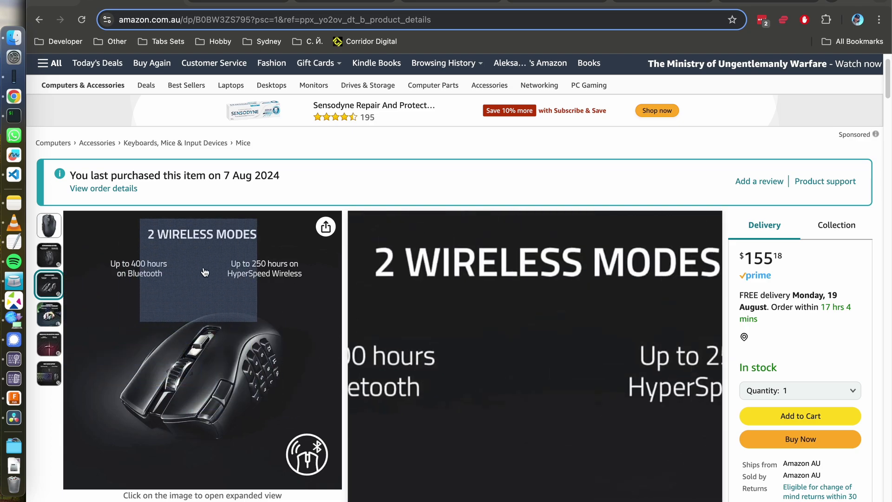
mouse_move(58, 348)
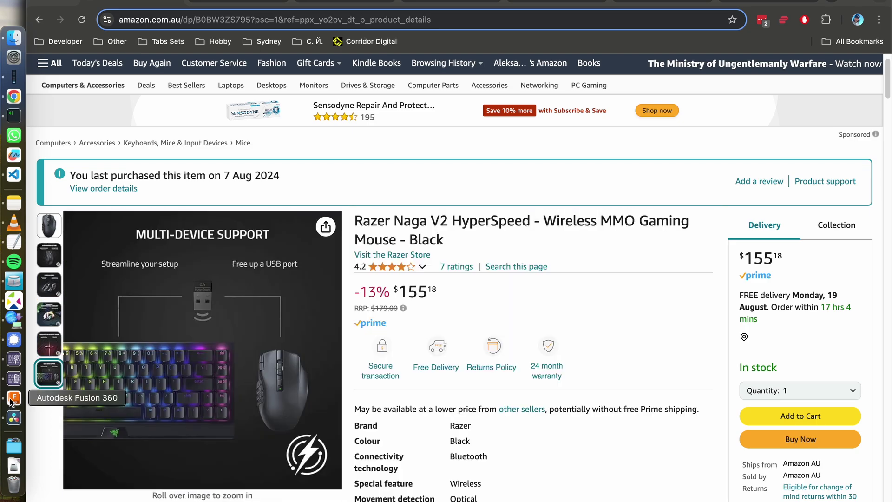
click(13, 398)
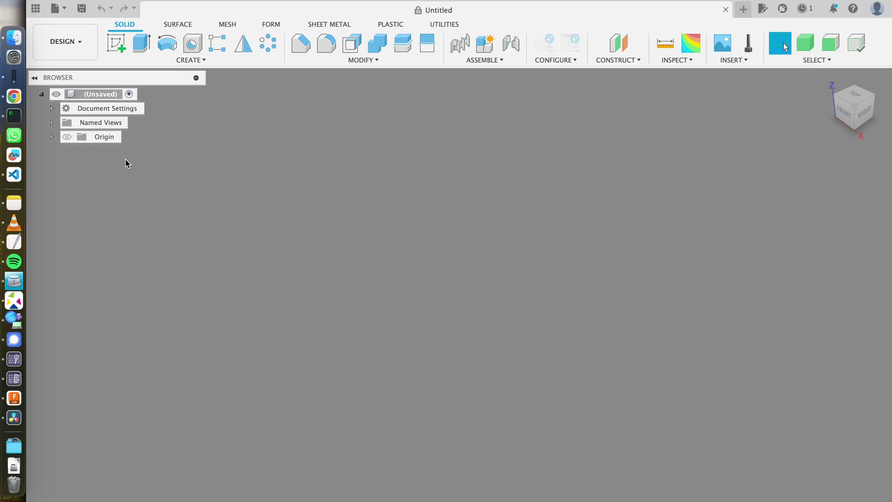
- Switch to Chrome and review the razer-macos GitHub repository, including its README
click(14, 97)
click(654, 1)
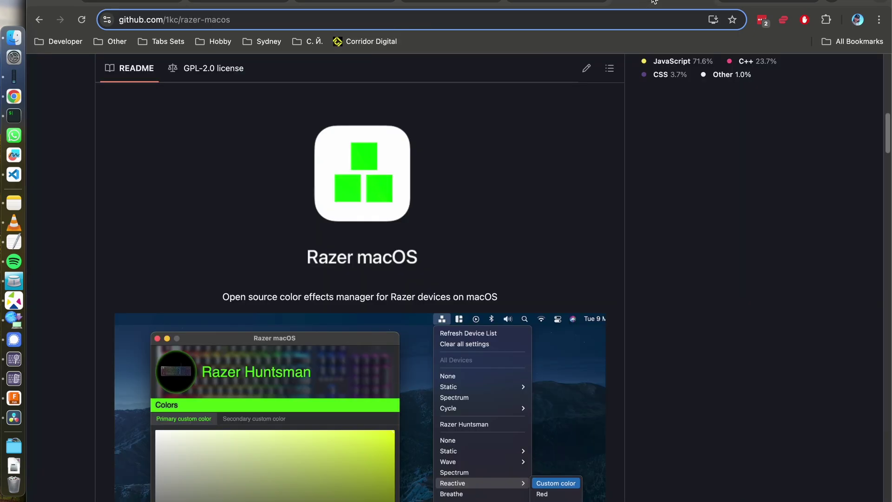
scroll(467, 238, up, 15)
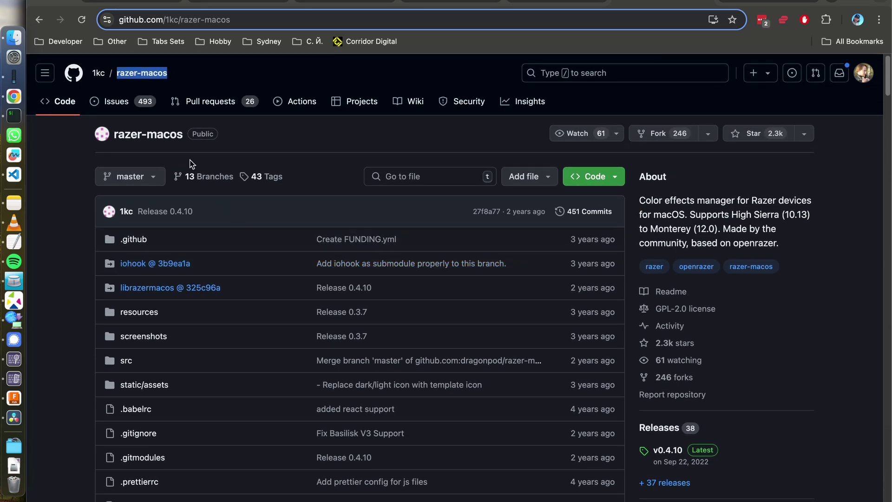
scroll(111, 249, down, 15)
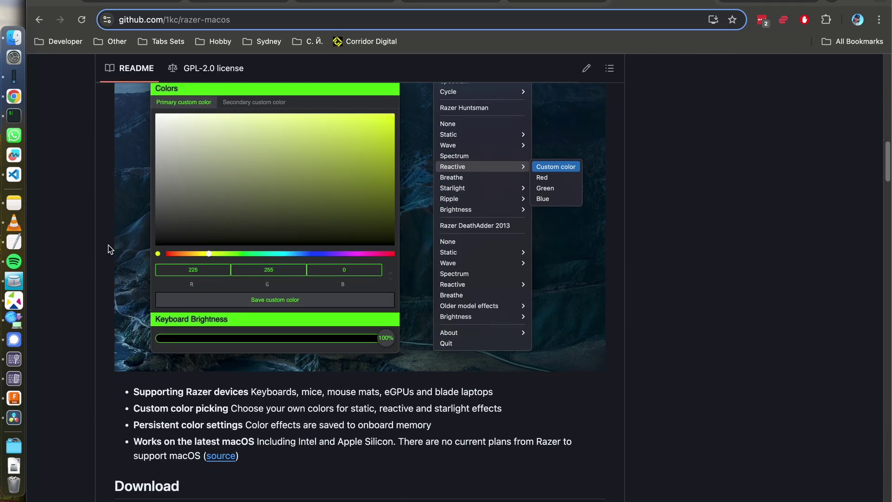
scroll(108, 249, down, 10)
scroll(108, 249, down, 3)
scroll(108, 250, up, 20)
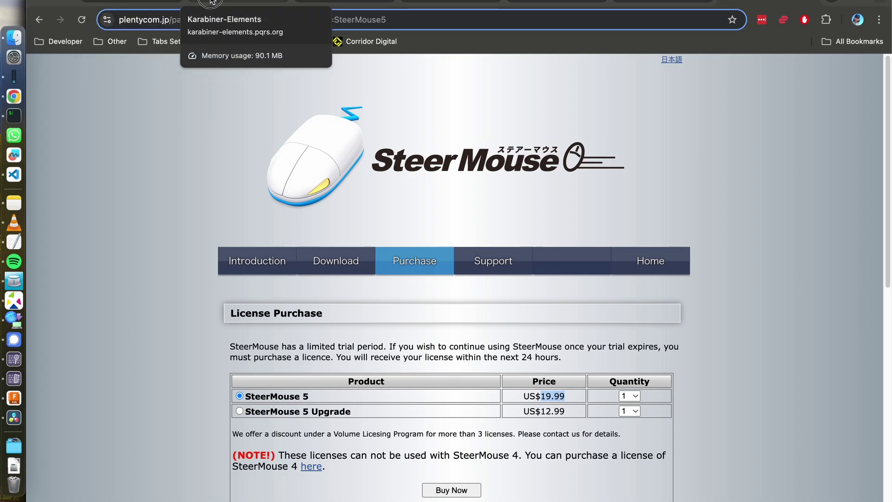
- Bring up the Karabiner-Elements website and highlight its main title
click(211, 3)
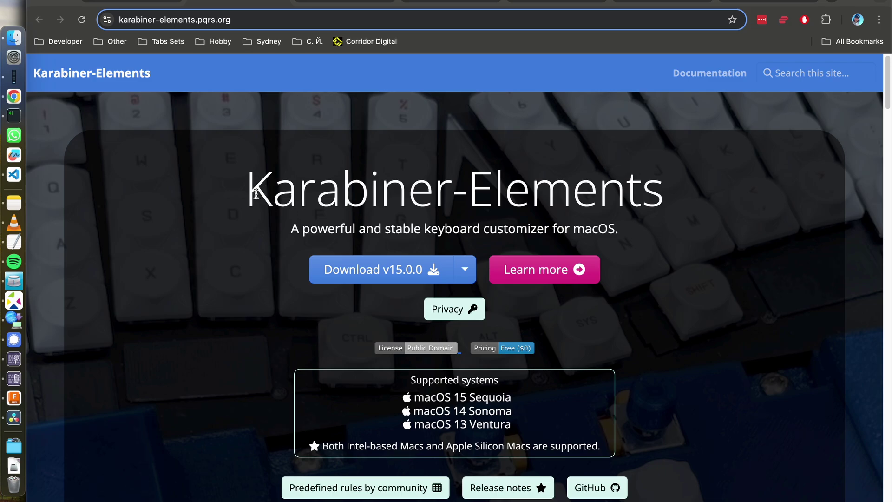
drag(253, 190, 674, 201)
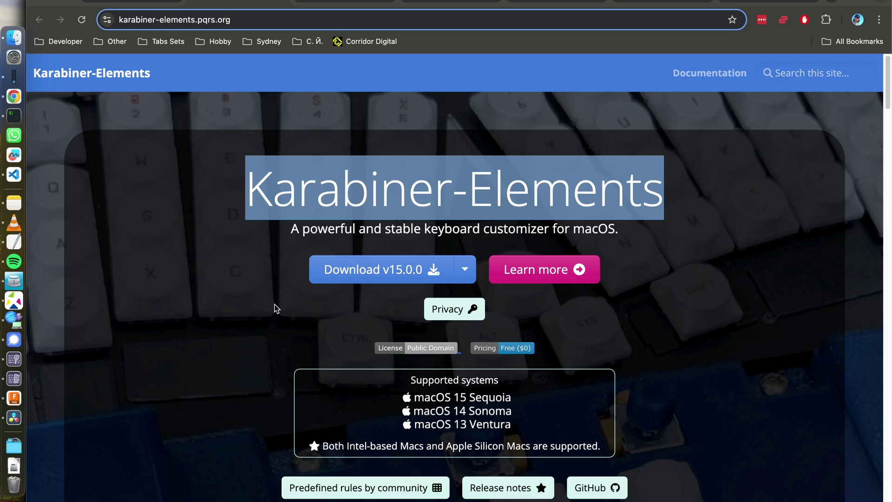
- Switch to Fusion 360 and view the Selection Priority options with their shortcuts, leaving the selection mode as it is
click(14, 398)
click(819, 60)
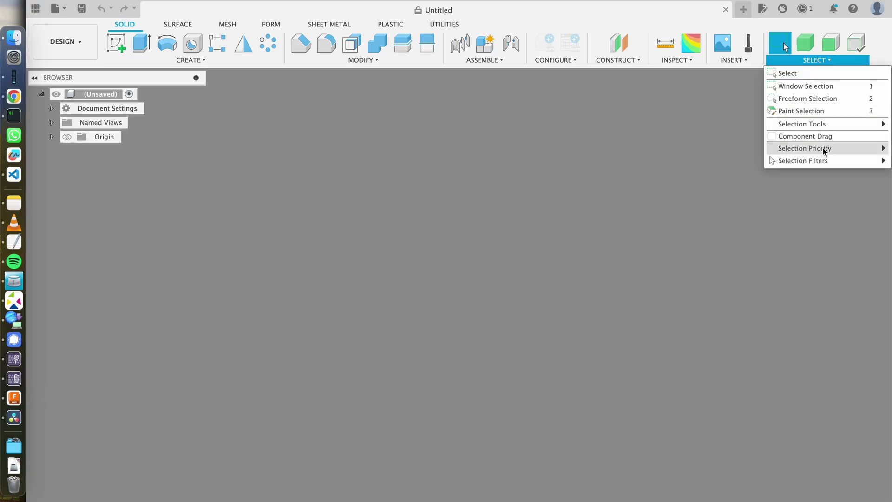
mouse_move(825, 149)
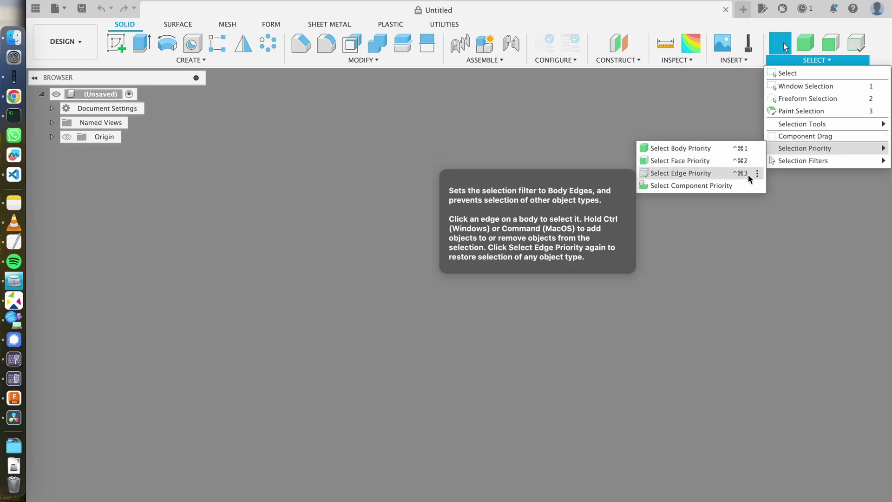
click(797, 191)
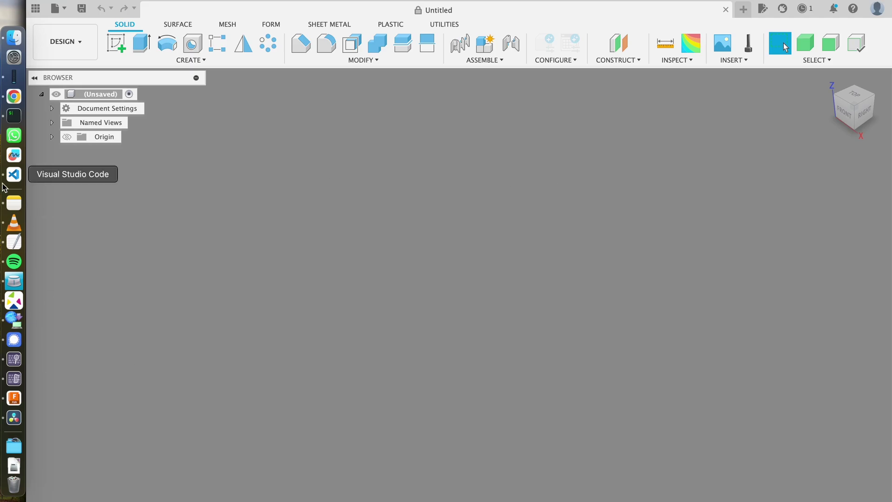
- Switch to Karabiner-Elements Settings and open the complex modification "Set Numpad buttons in Fusion 360 for Naga v2 hyperspeed" to review its JSON
click(12, 380)
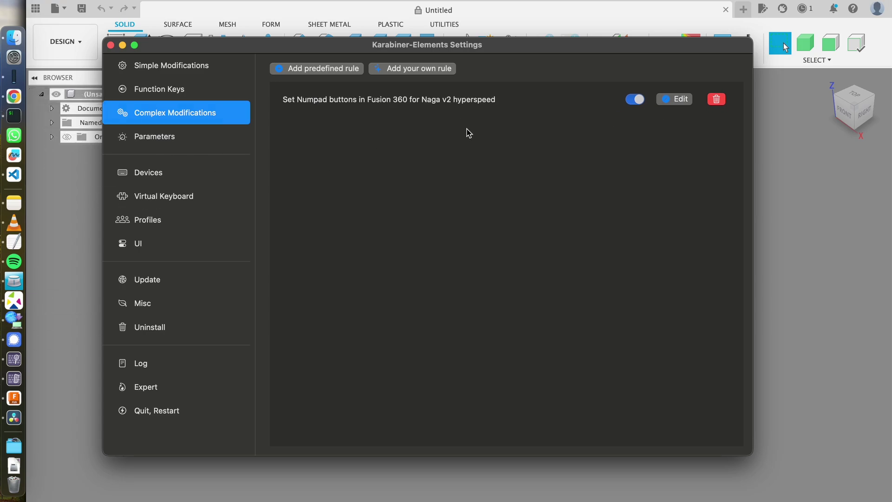
click(663, 103)
click(677, 99)
scroll(417, 218, down, 10)
scroll(417, 218, up, 10)
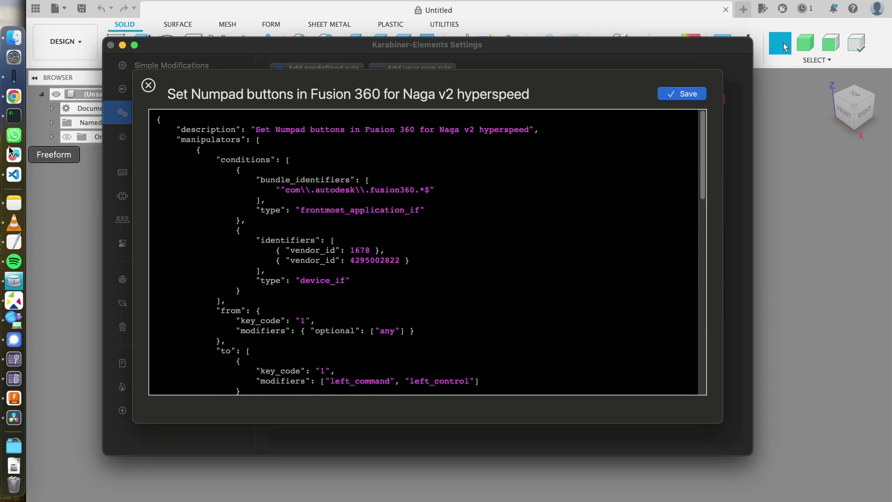
- Switch to Chrome, review Karabiner's "Typical complex_modifications examples" documentation, and return to the Razer mouse's Amazon page
click(14, 96)
click(335, 2)
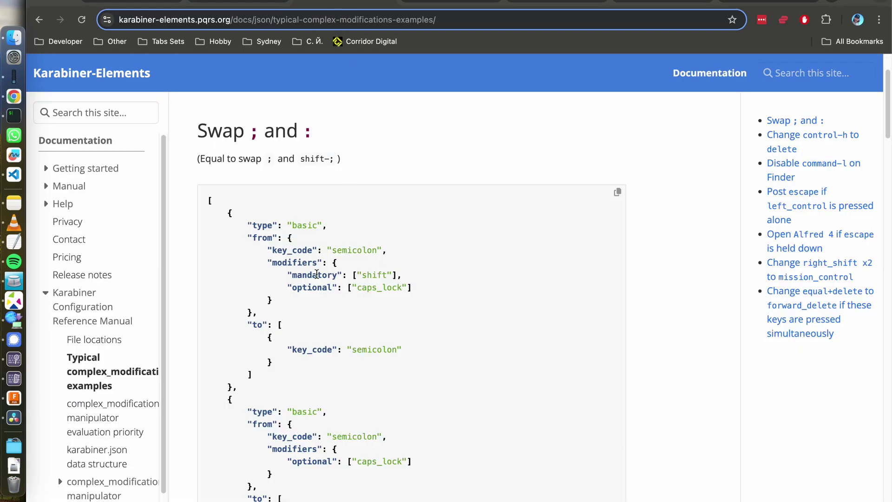
scroll(349, 171, down, 7)
scroll(316, 272, up, 9)
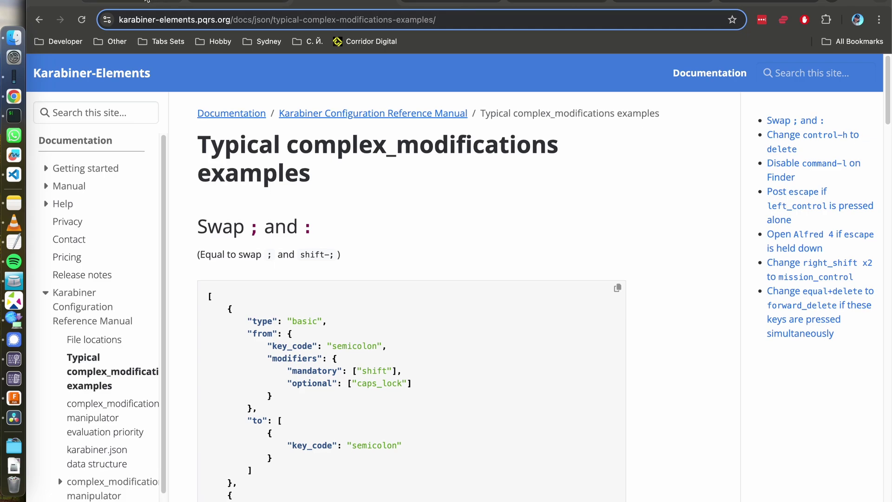
click(145, 2)
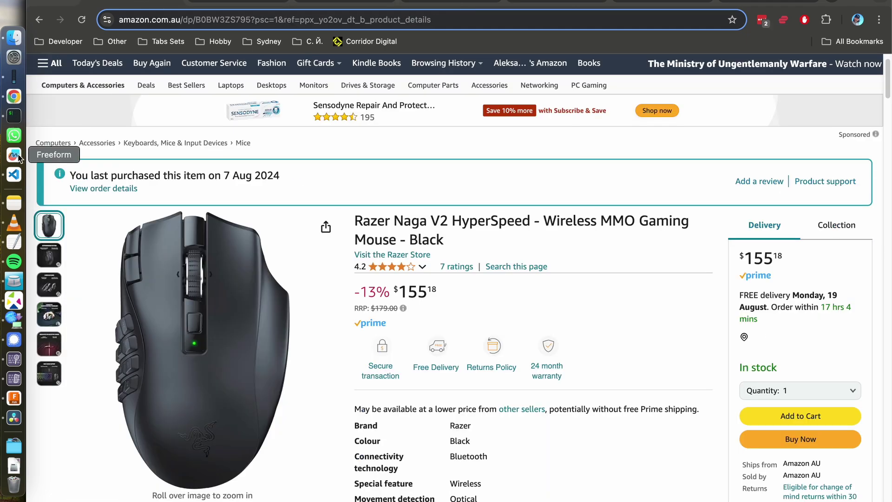
- Switch to Visual Studio Code and, in keyboard-rule.json, collapse the first manipulator's "conditions" block and expand its "from" and "to" blocks
click(14, 174)
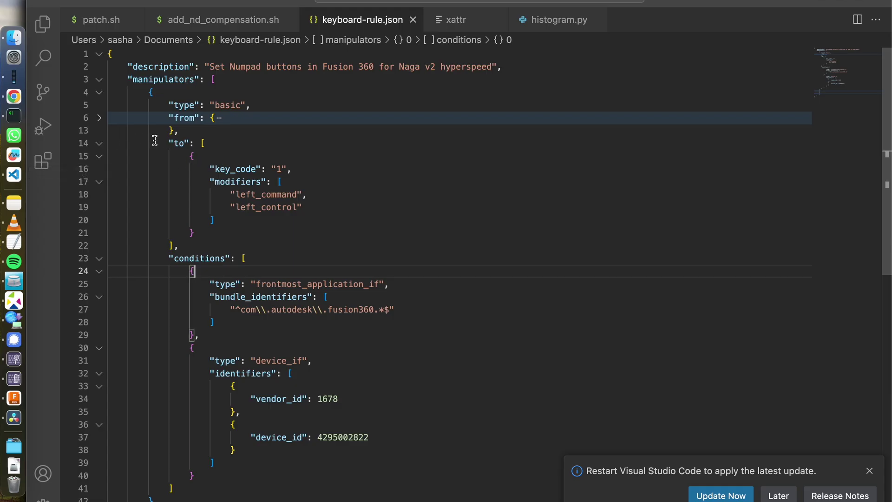
click(98, 143)
click(99, 169)
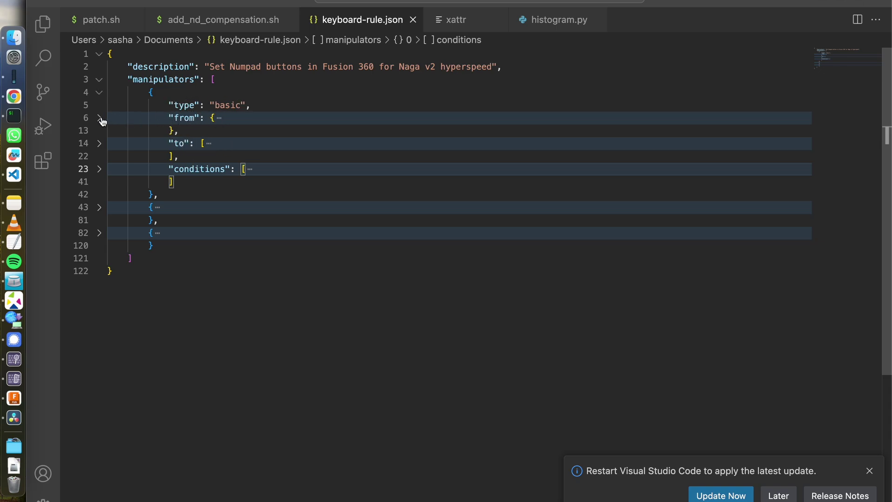
click(99, 118)
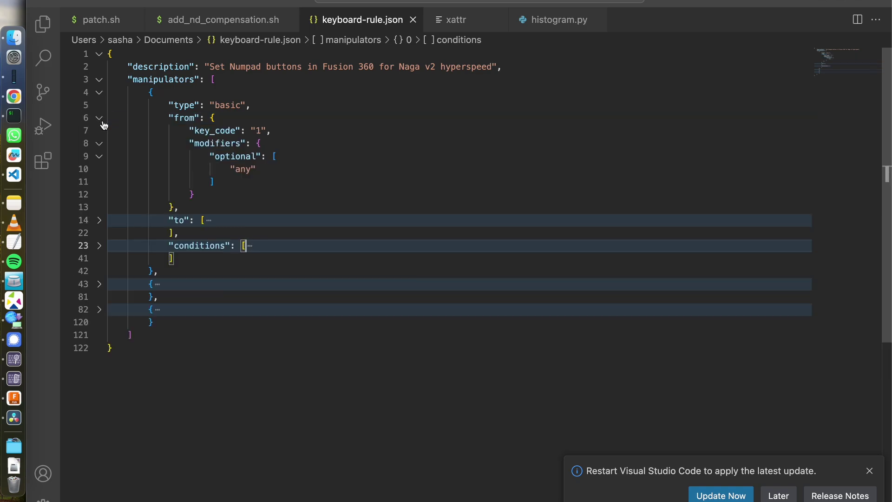
click(99, 220)
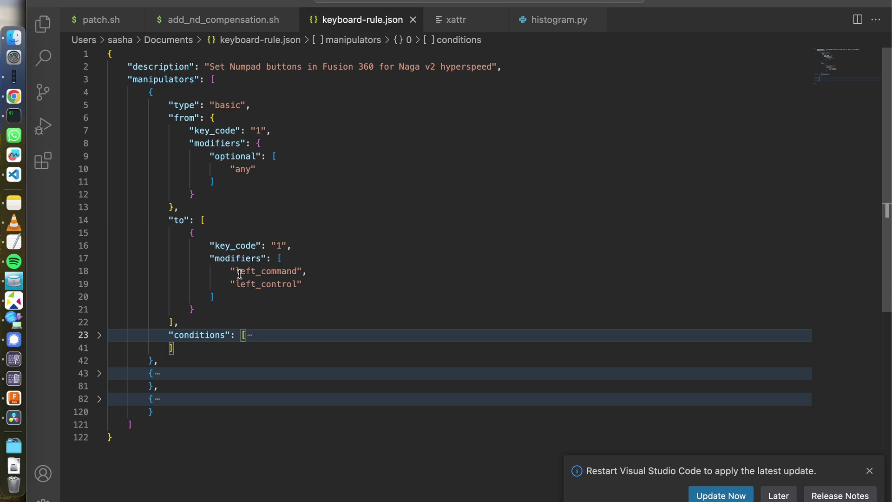
- Examine the first manipulator's "from" block, highlighting its key_code entry and then the whole block
click(258, 130)
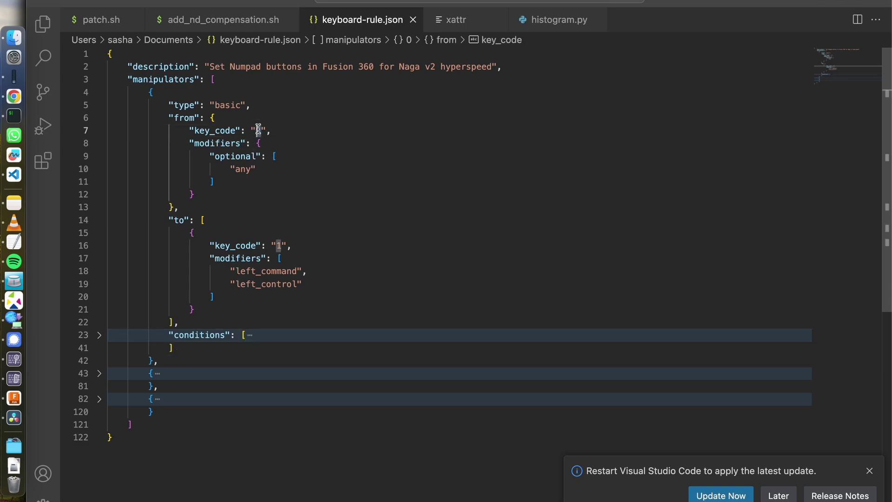
double_click(212, 131)
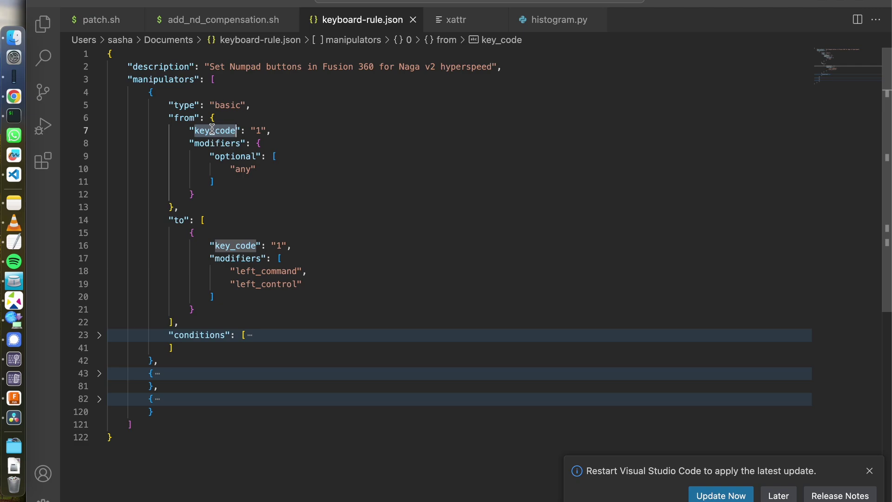
click(279, 130)
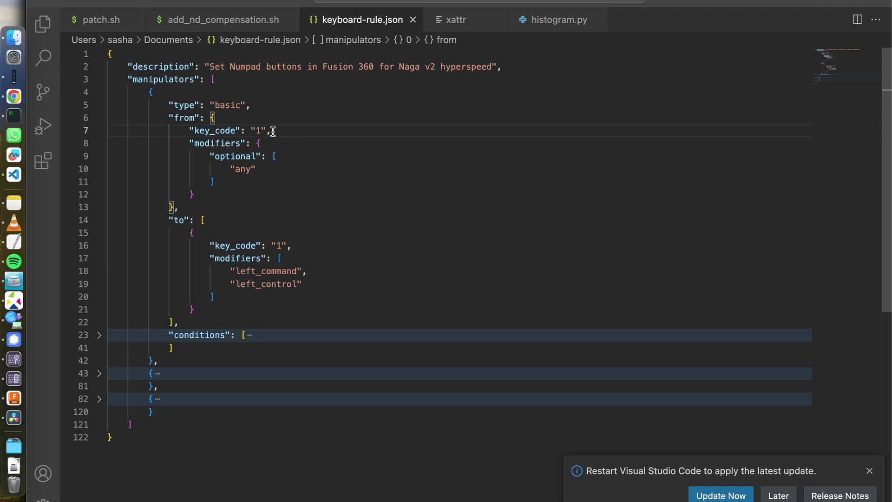
click(260, 131)
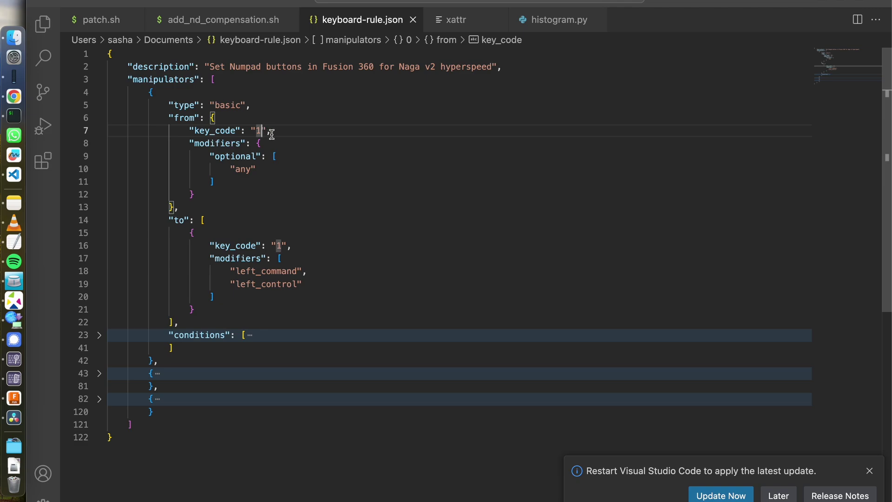
drag(169, 117, 231, 184)
- Examine the first manipulator's "to" block, highlighting key code "1" and the "left_command" and "left_control" modifiers
click(210, 235)
key(ctrl+shift+super+Right)
key(ctrl+shift+super+Left)
click(280, 246)
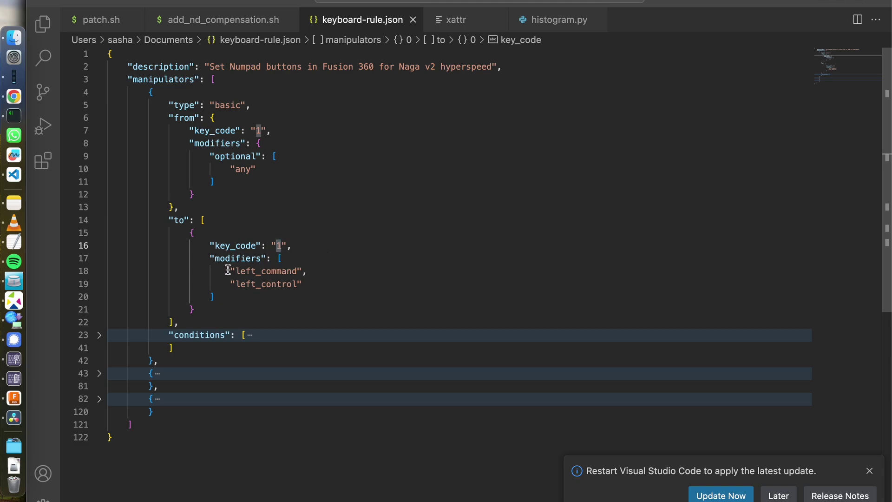
drag(230, 272, 330, 285)
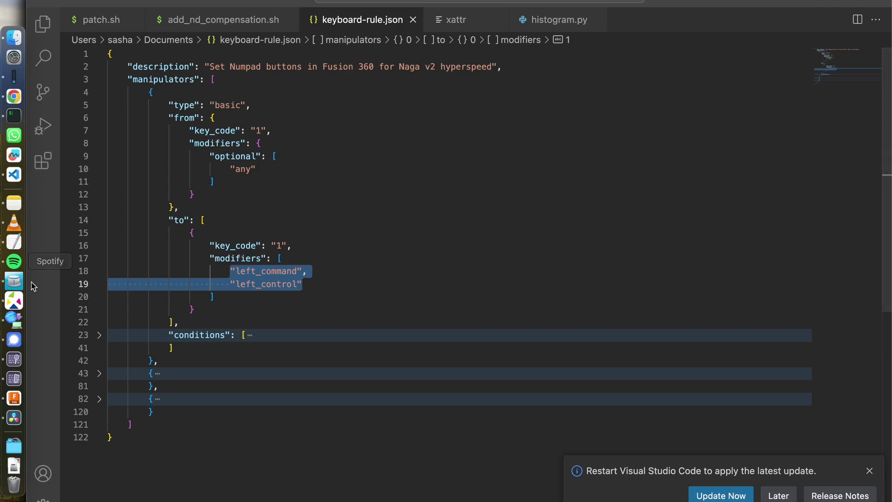
- Switch to Fusion 360 and check the shortcut for Select Body Priority among the Selection Priority options
click(14, 397)
click(817, 60)
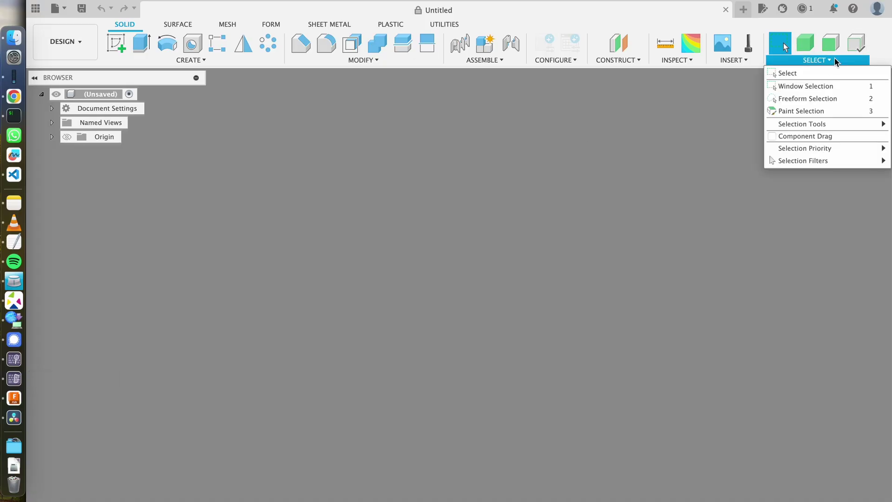
mouse_move(803, 125)
mouse_move(873, 148)
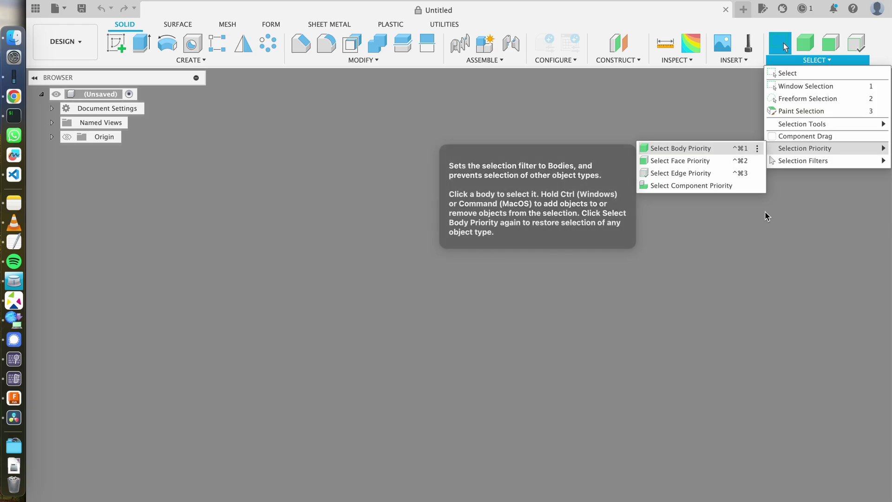
- Switch to Visual Studio Code and examine the first manipulator's "frontmost_application_if" condition, highlighting its block and the fusion360 bundle identifier
key(super+Tab)
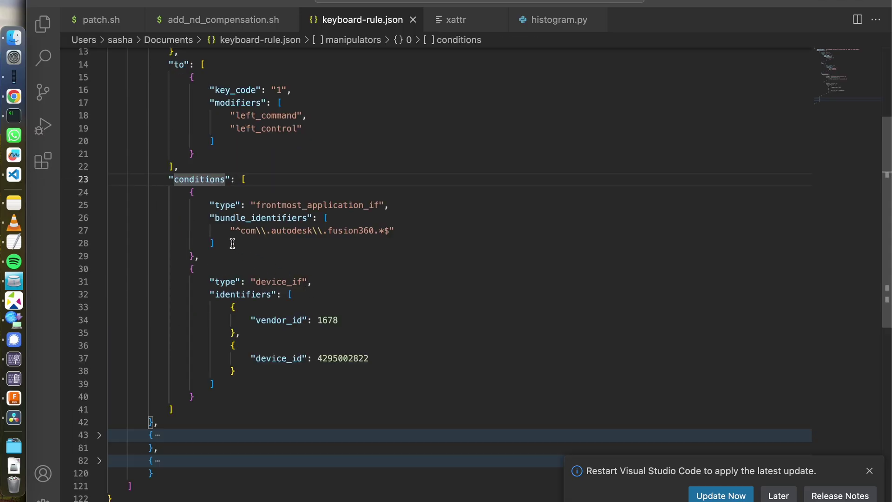
click(223, 243)
drag(223, 243, 210, 205)
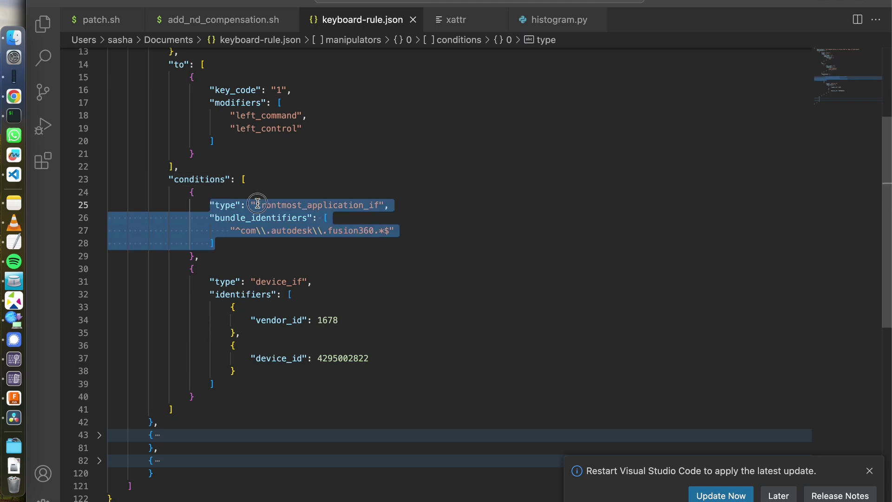
click(190, 191)
shift+click(219, 252)
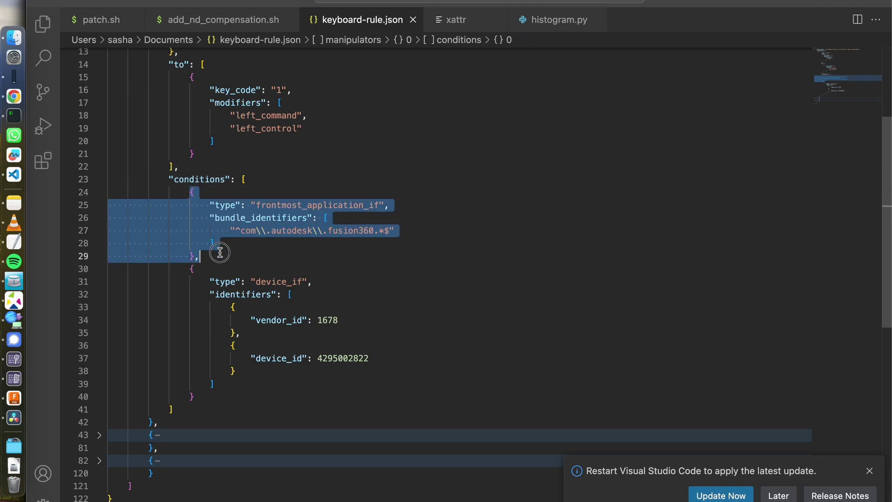
click(269, 205)
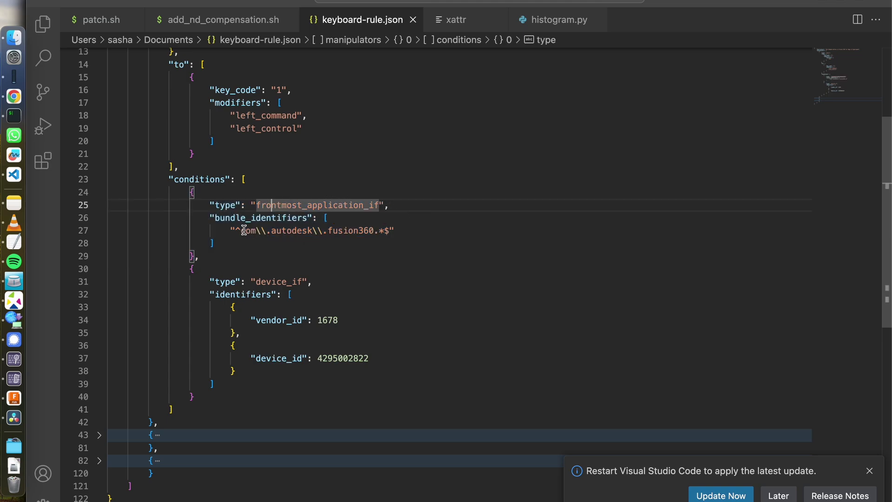
mouse_move(226, 230)
mouse_down()
mouse_move(394, 229)
mouse_move(240, 229)
mouse_up()
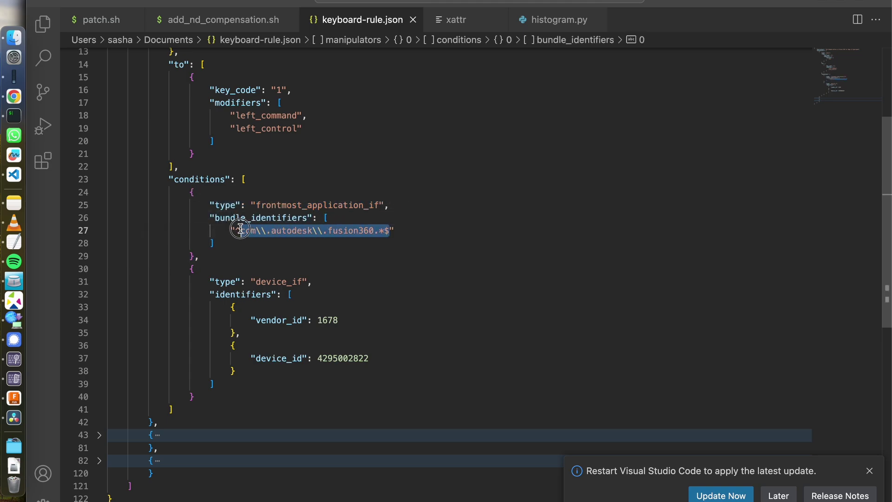
- Examine the "device_if" condition, highlighting its vendor_id and device_id identifier blocks, and review the rule back up to its description
click(212, 282)
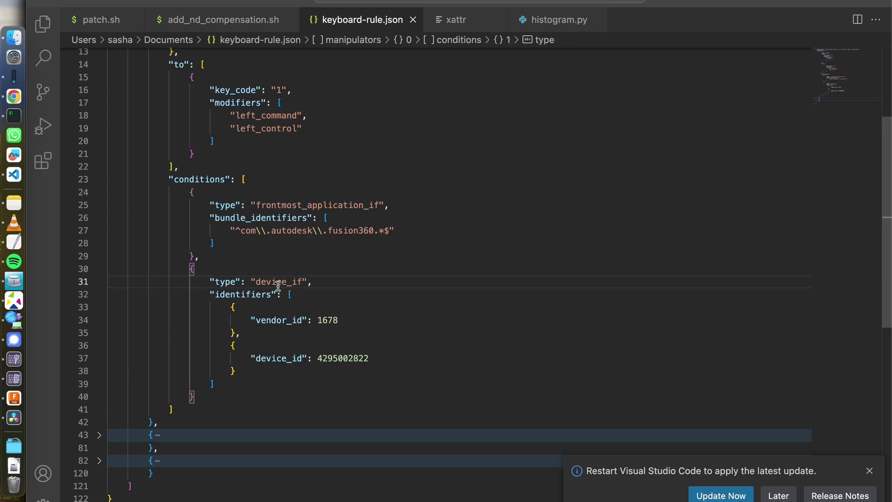
scroll(288, 215, up, 5)
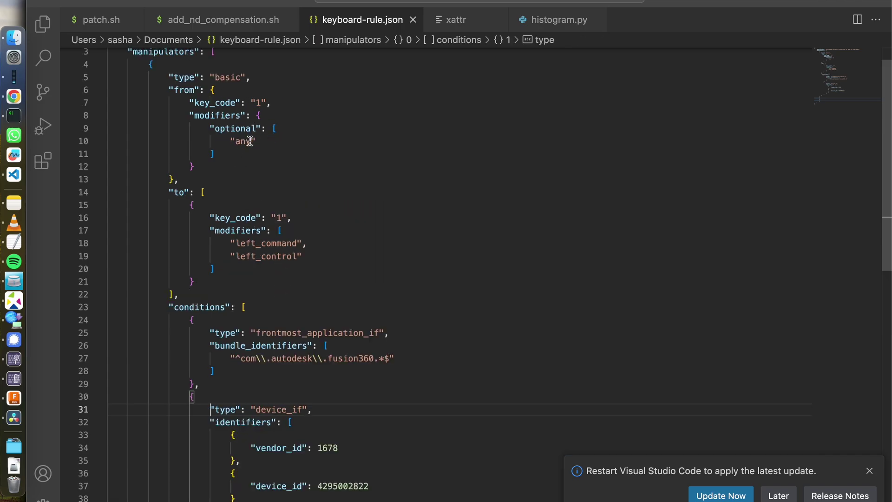
scroll(326, 200, down, 4)
drag(228, 336, 237, 388)
click(284, 401)
drag(287, 403, 230, 339)
click(294, 360)
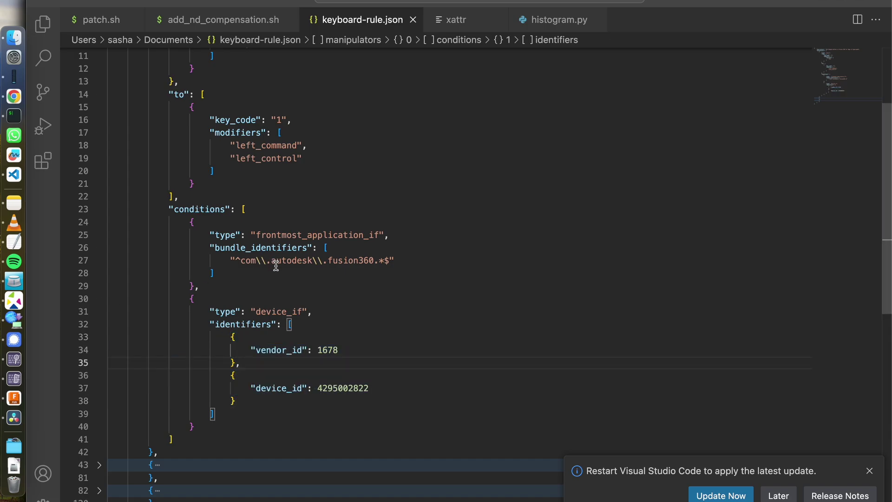
scroll(301, 297, up, 4)
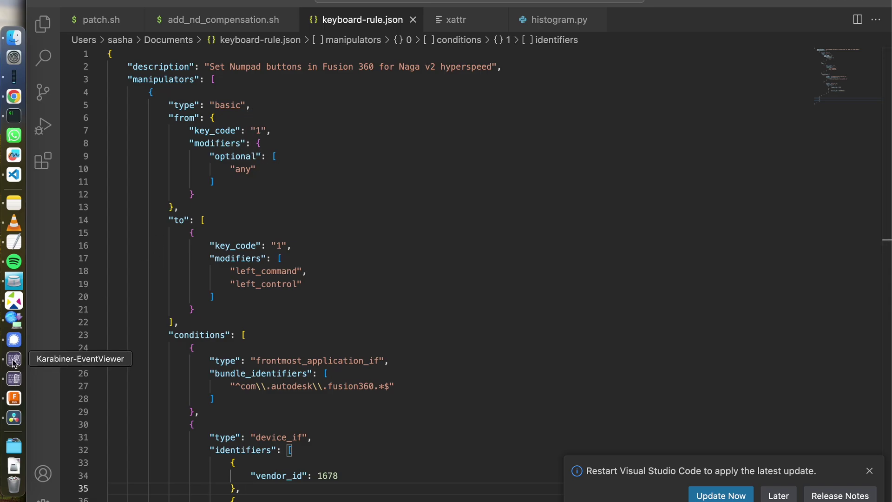
- Switch to Karabiner-EventViewer, clear the recorded events, and look through the Frontmost Application and Devices pages before returning to Main
click(14, 362)
click(141, 105)
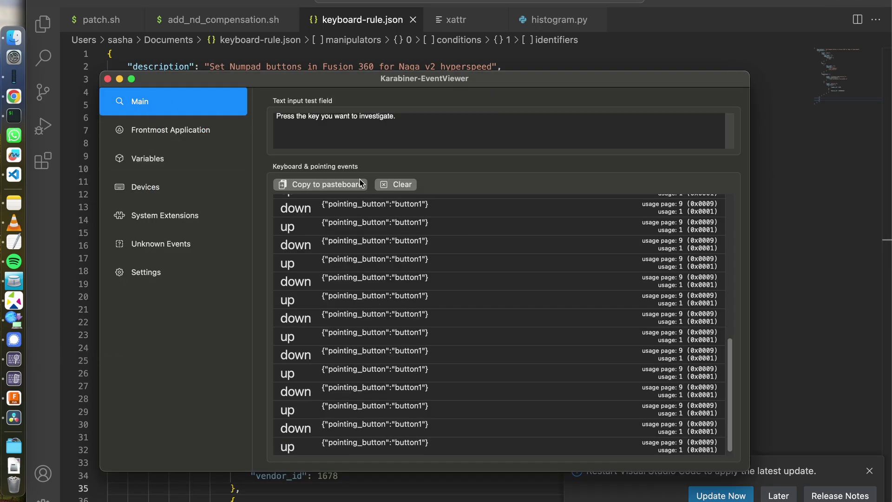
click(396, 184)
click(160, 131)
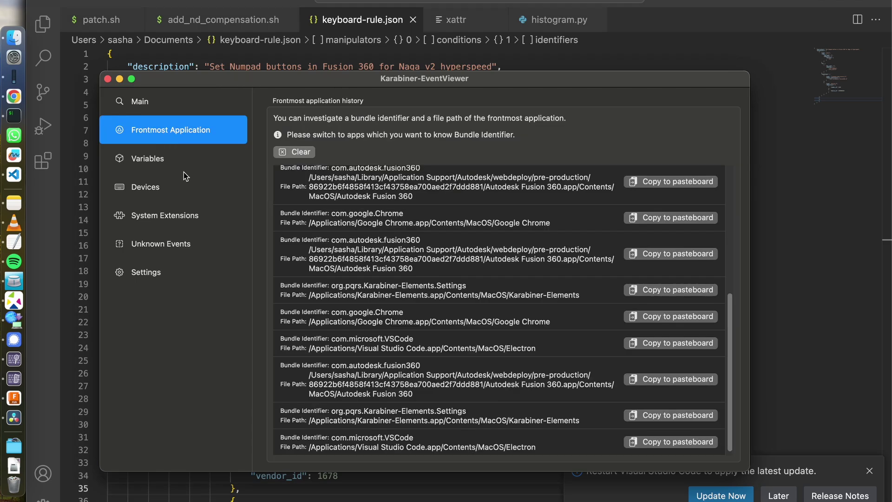
click(158, 185)
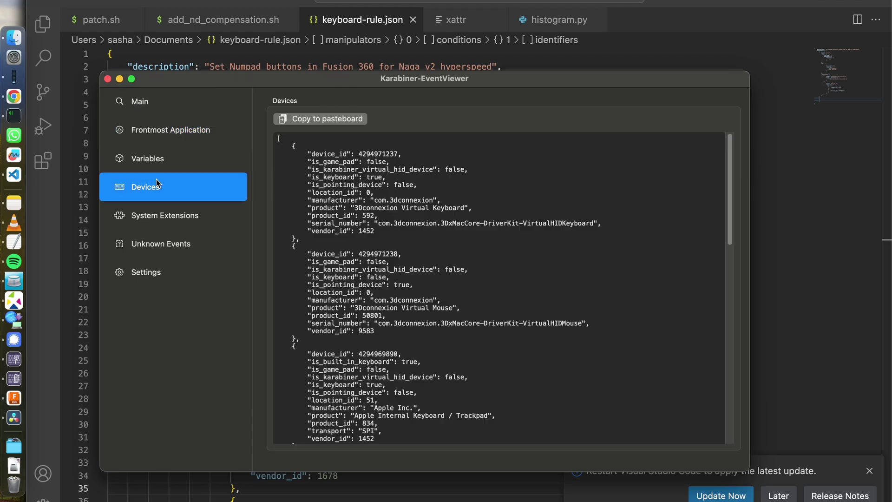
click(145, 102)
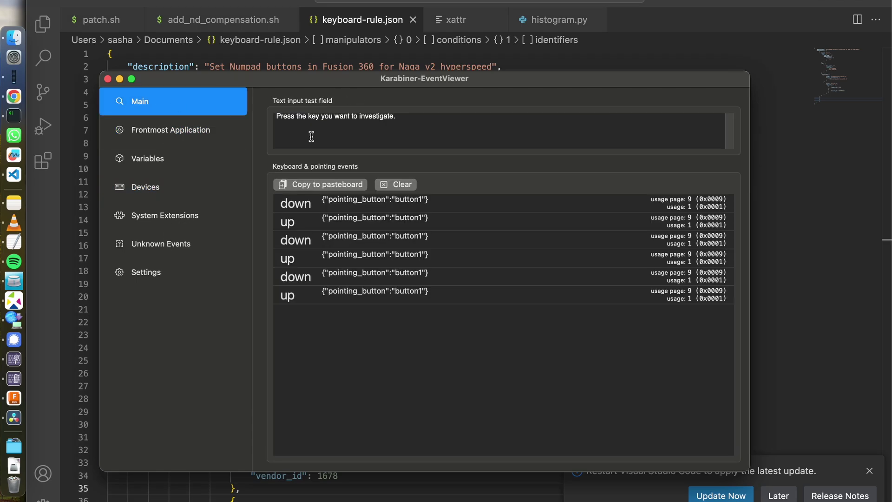
- Clear the keyboard and pointing event log and test the key codes 5 and 9
click(394, 185)
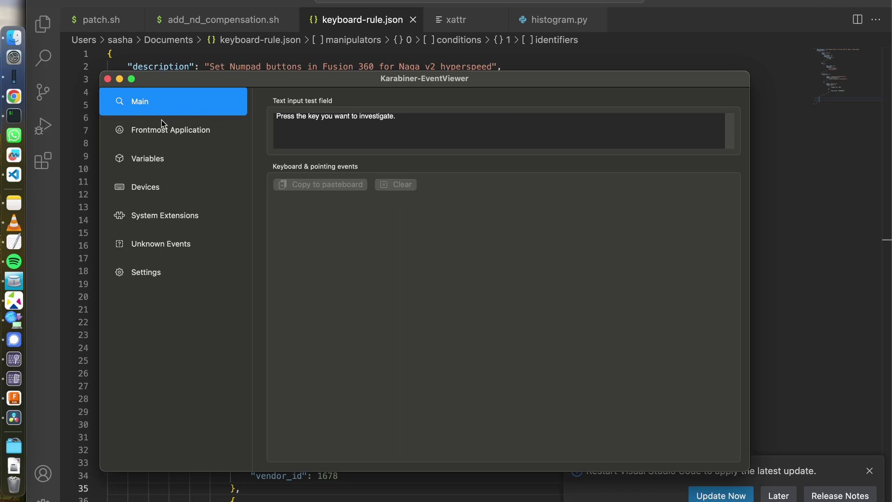
key(5)
key(9)
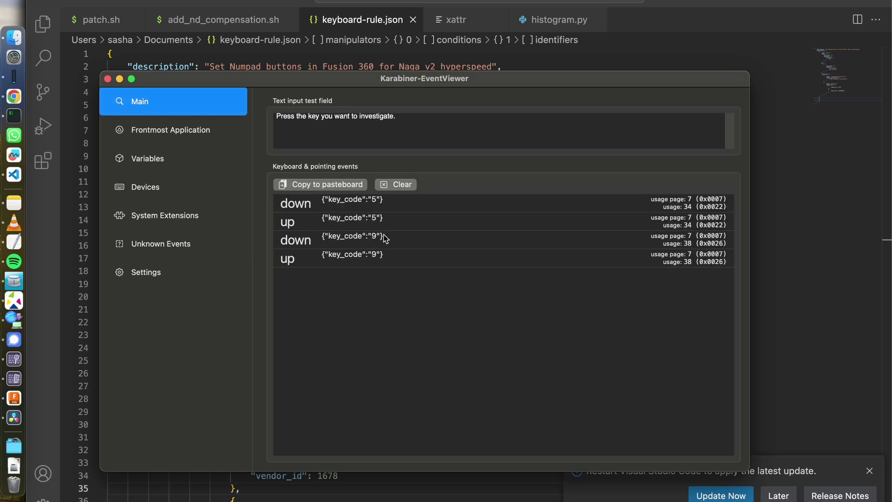
- Clear the frontmost application history and bring Fusion 360 to the front to record its bundle identifier in Karabiner-EventViewer
key(Down)
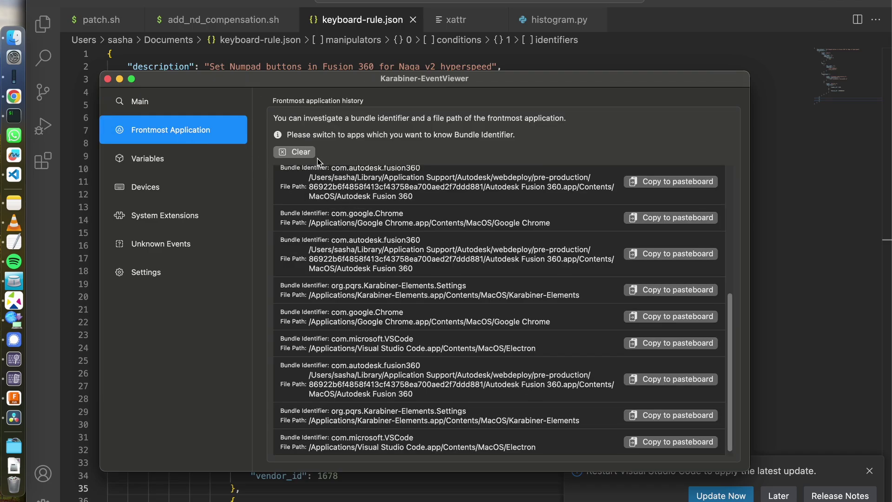
click(307, 152)
click(14, 398)
key(super+Tab)
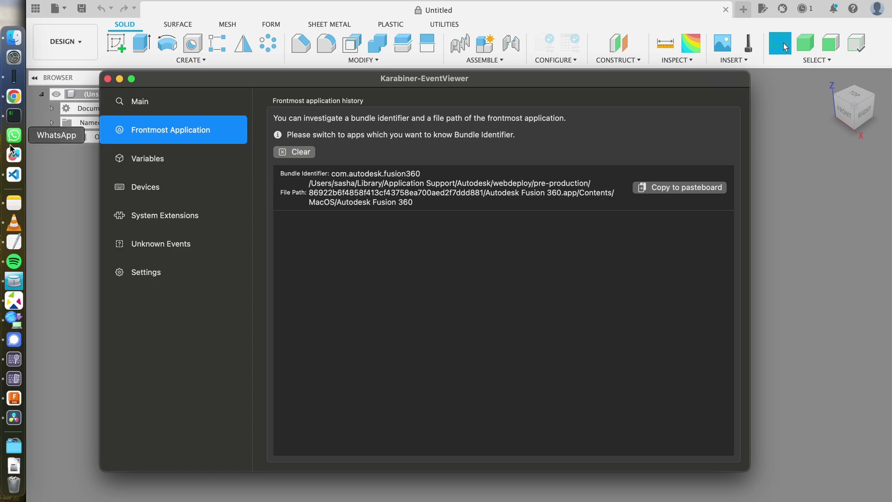
- Check the "device_if" identifiers in Visual Studio Code and highlight the Naga V2 HS product name, device_id and product_id in Karabiner-EventViewer's device list
click(14, 174)
scroll(305, 309, down, 5)
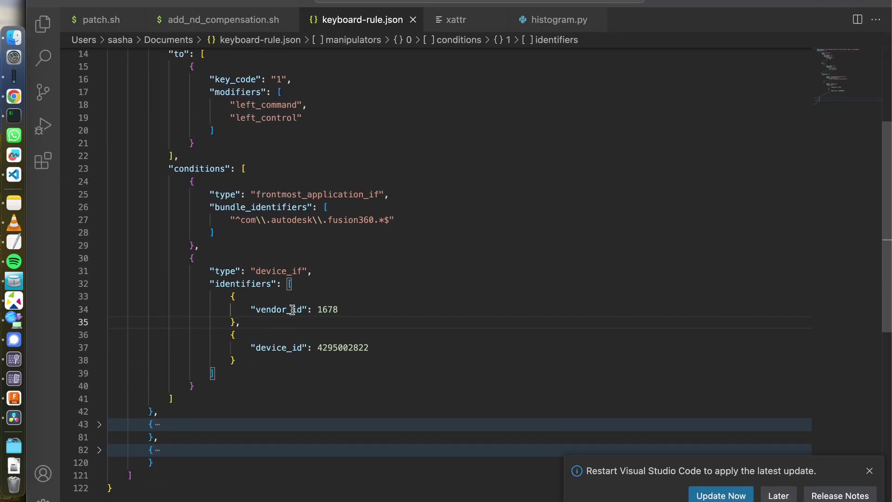
click(14, 367)
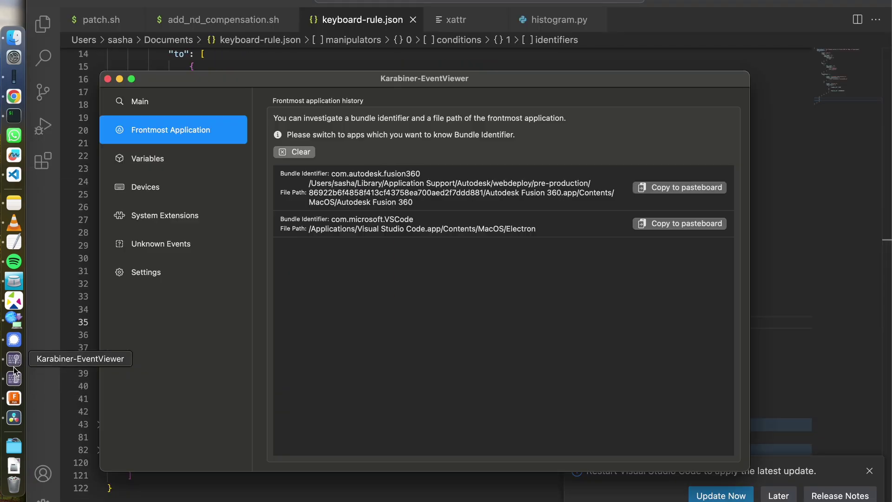
click(151, 185)
scroll(399, 302, down, 10)
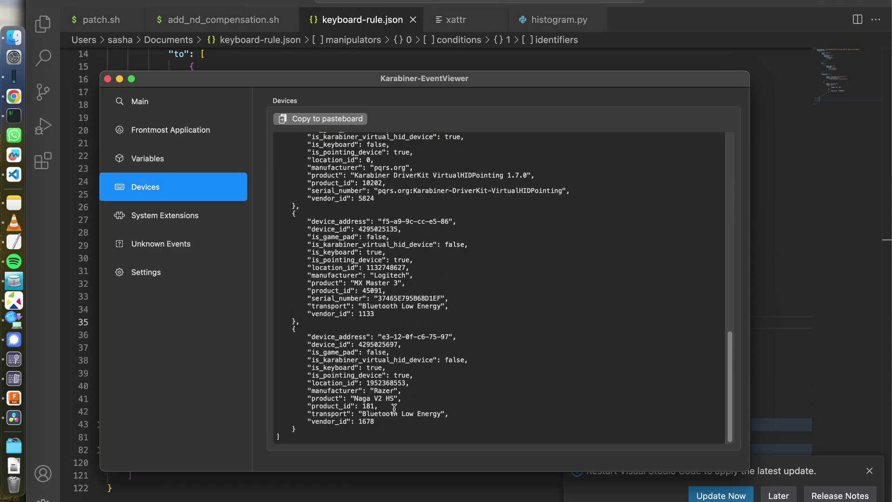
drag(356, 400, 398, 400)
drag(307, 345, 412, 342)
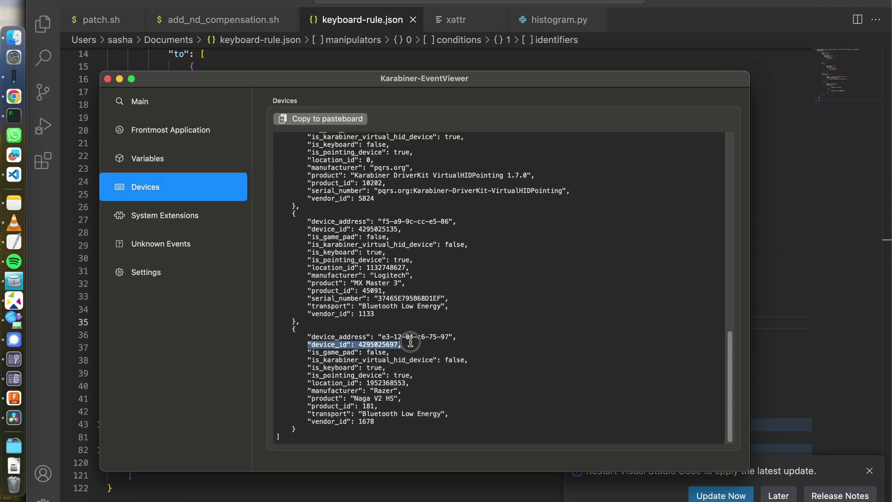
drag(311, 405, 379, 406)
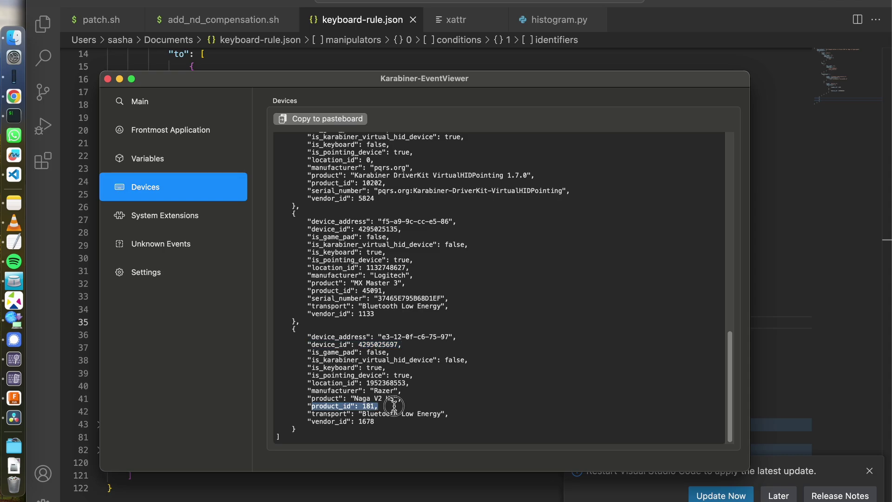
- Return to keyboard-rule.json in Visual Studio Code and review the first manipulator's application and device conditions
click(178, 490)
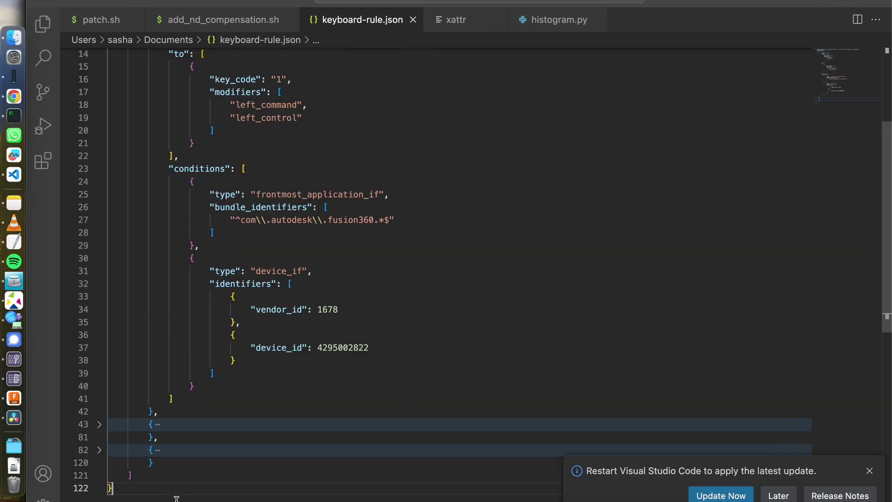
scroll(285, 277, up, 3)
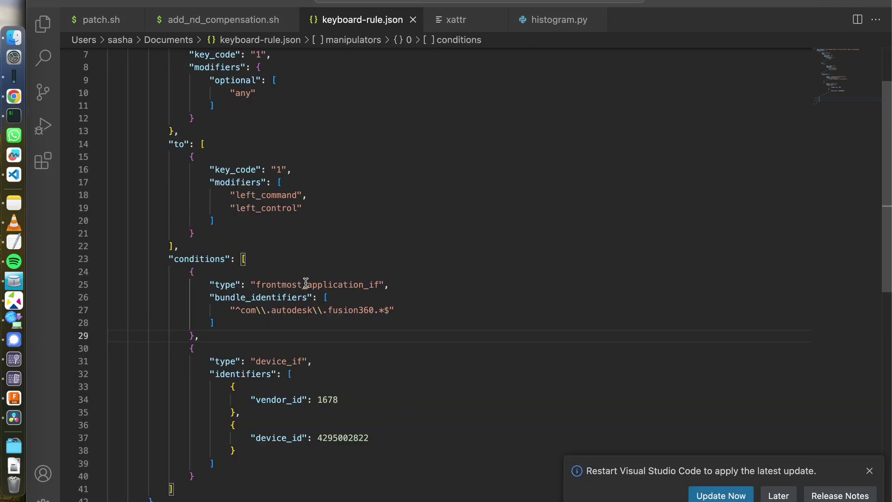
click(333, 299)
click(316, 383)
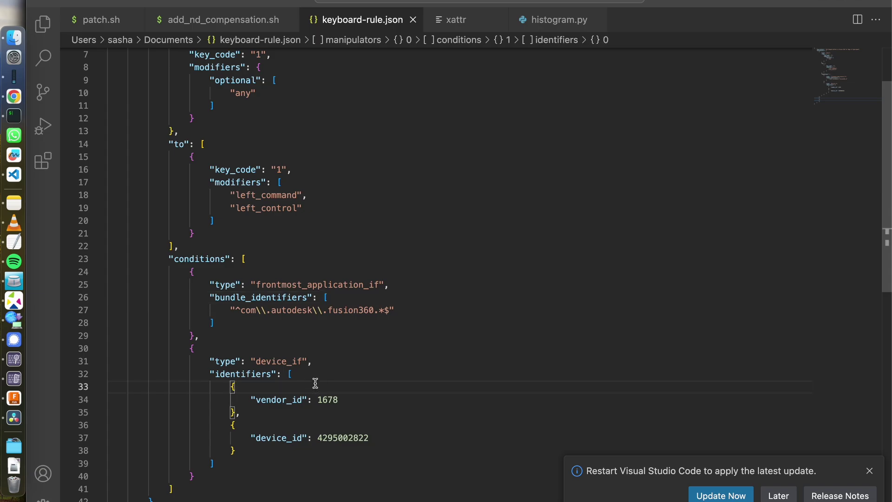
scroll(315, 383, up, 3)
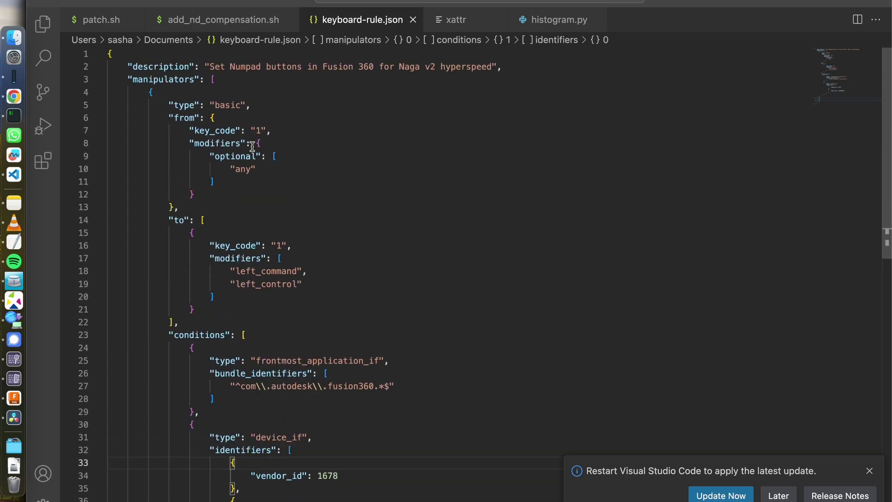
- Highlight the "from" key code "1" and the "to" key code with its "left_command" and "left_control" modifiers
double_click(257, 130)
click(208, 246)
drag(208, 247, 266, 302)
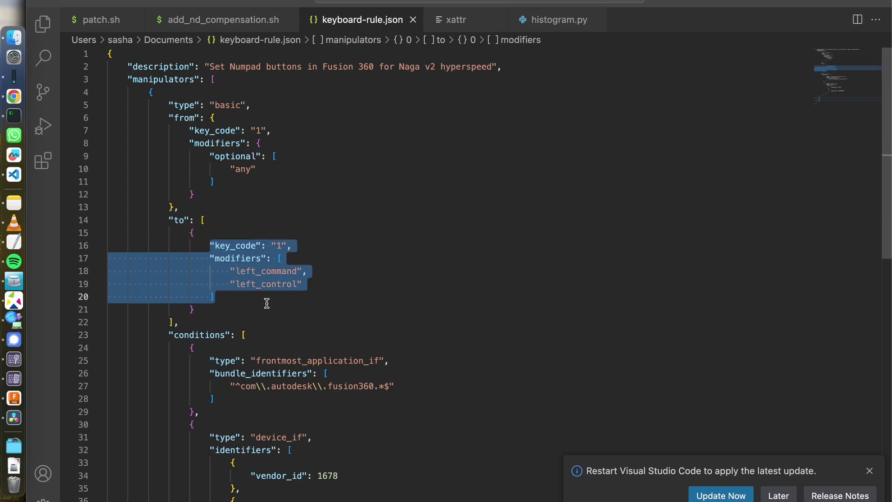
- Switch to Fusion 360
click(14, 398)
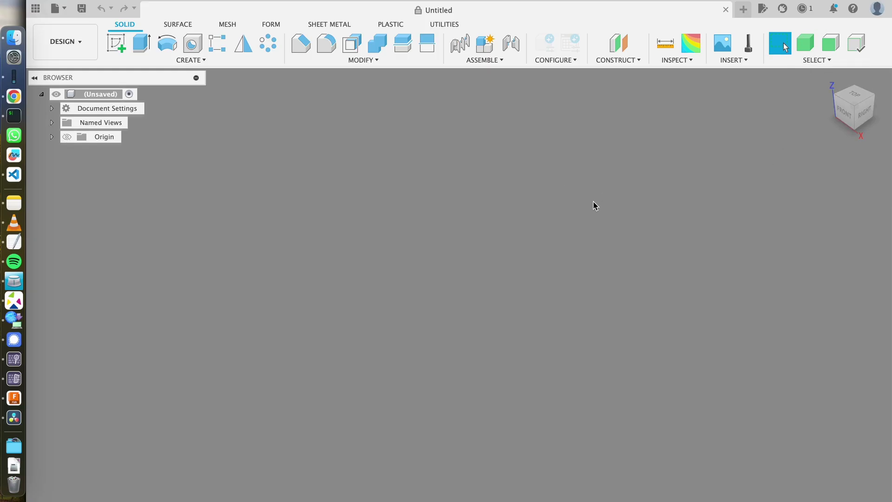